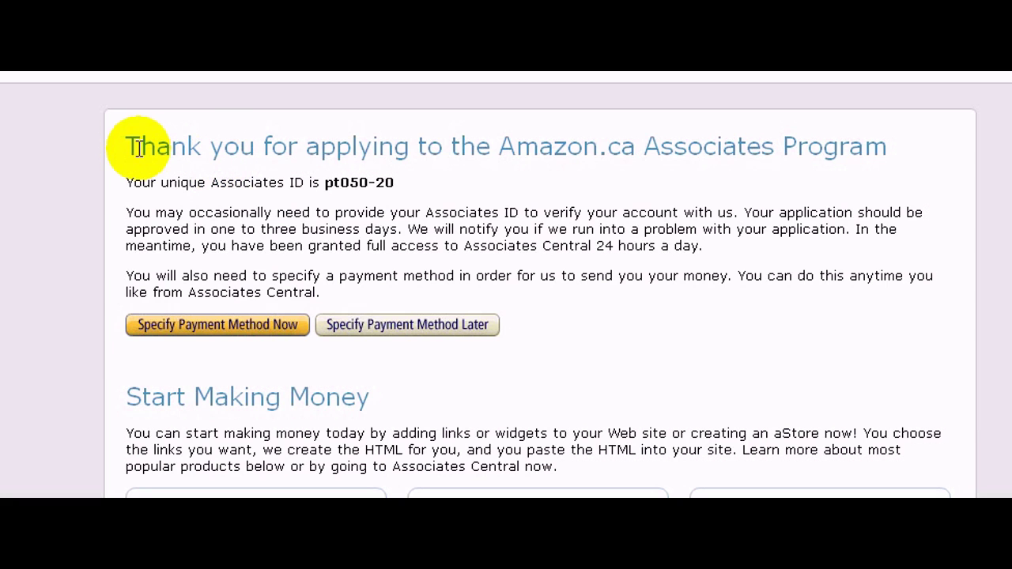
- Leave the GST/HST tax fields blank, choose 'Pay me by cheque' and submit the payee form
left_click(171, 332)
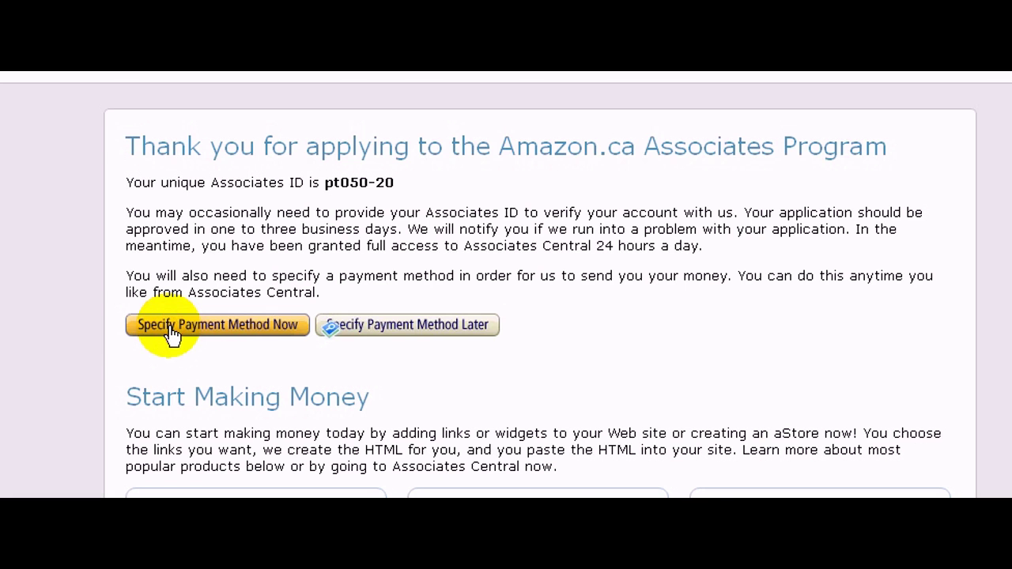
scroll(169, 326, "down", 3)
scroll(169, 327, "up", 3)
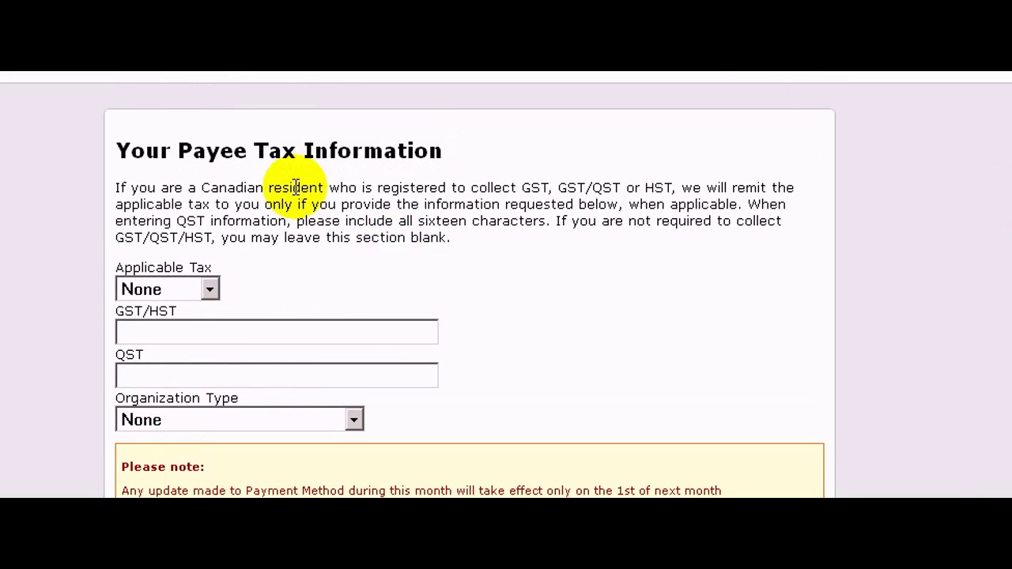
left_click(193, 335)
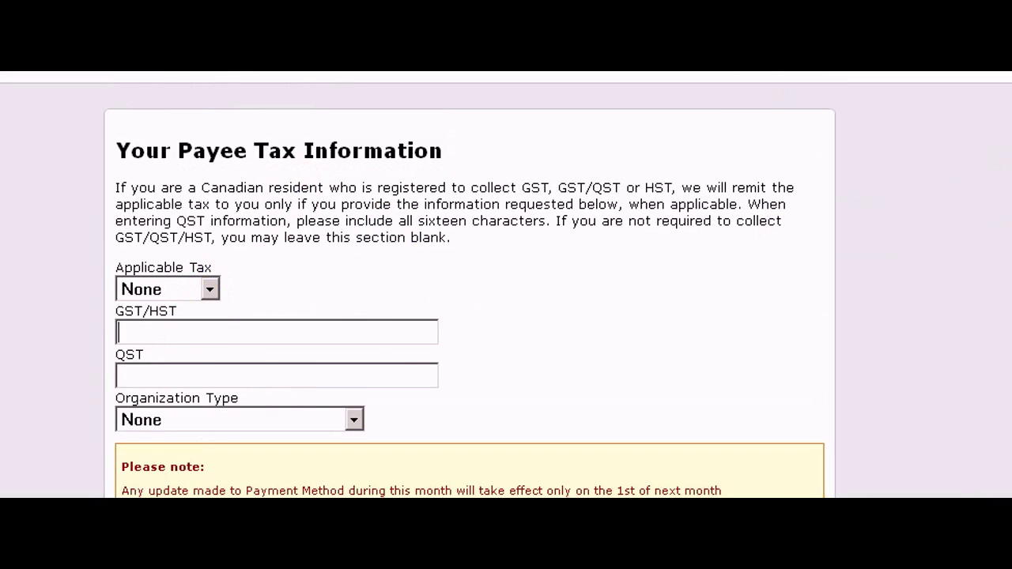
scroll(506, 285, "down", 3)
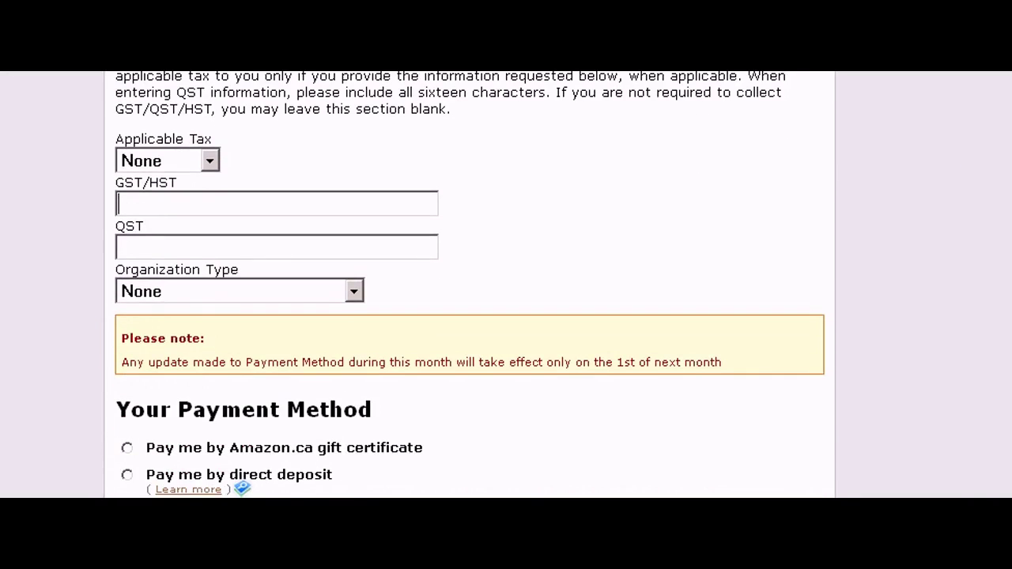
scroll(469, 283, "down", 2)
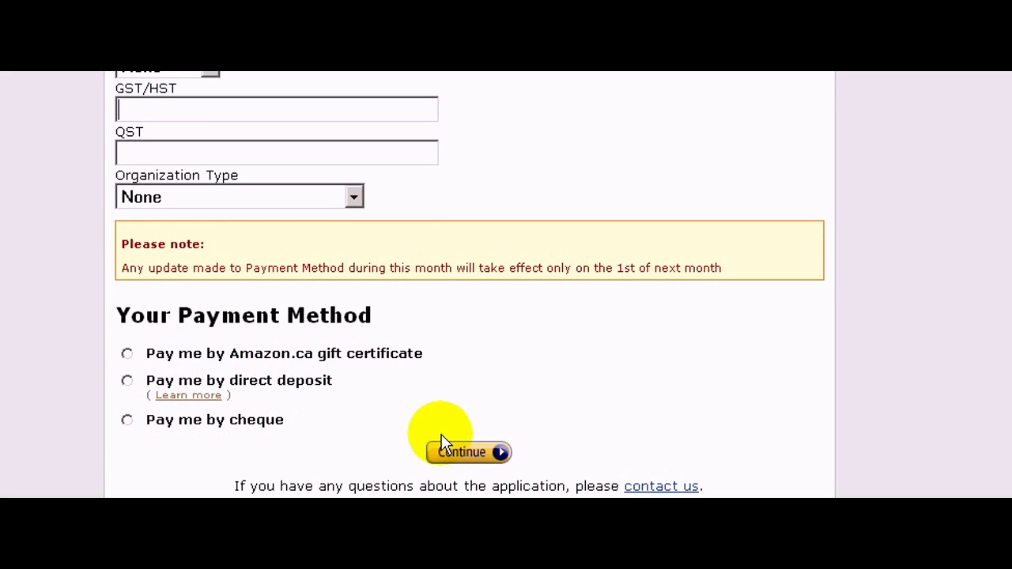
left_click(126, 420)
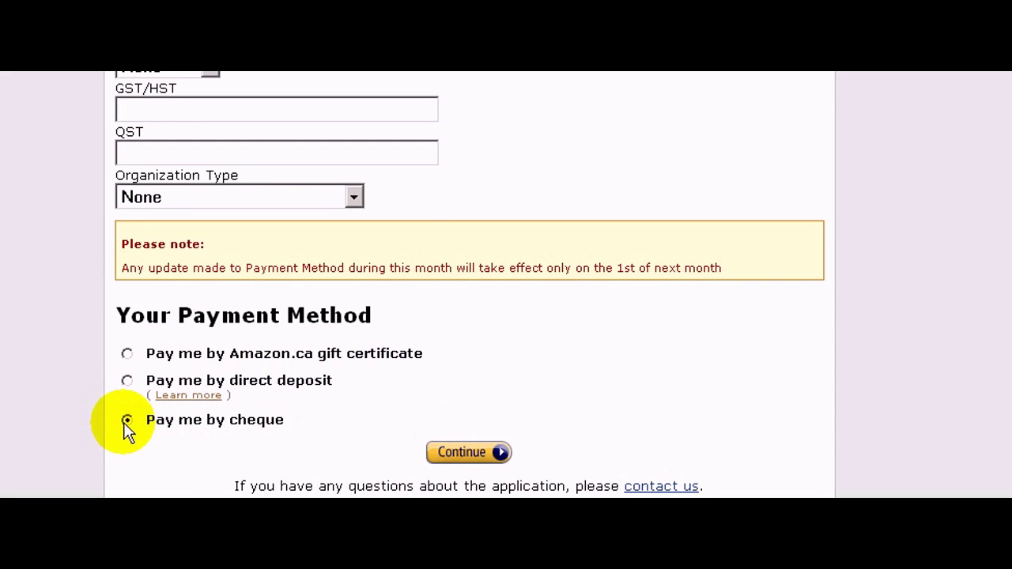
left_click(457, 454)
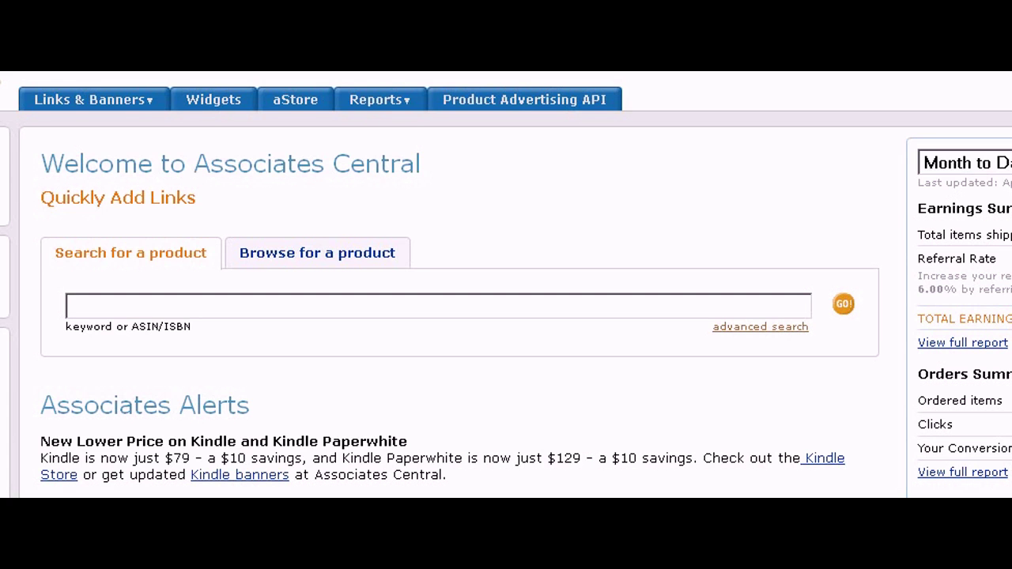
- Go through Links & Banners to the Link to Any Page at Amazon.ca tool
mouse_move(158, 102)
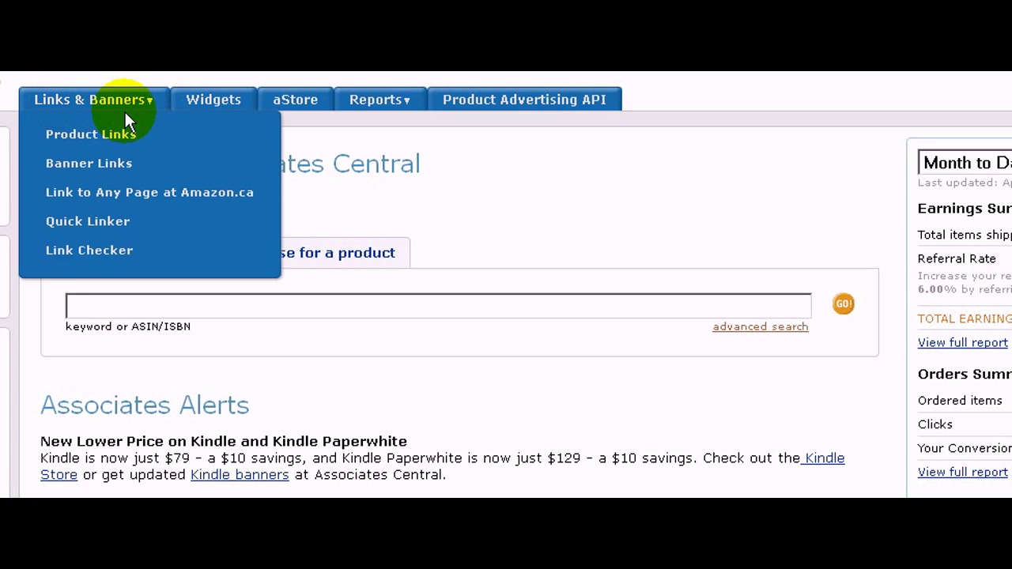
left_click(108, 147)
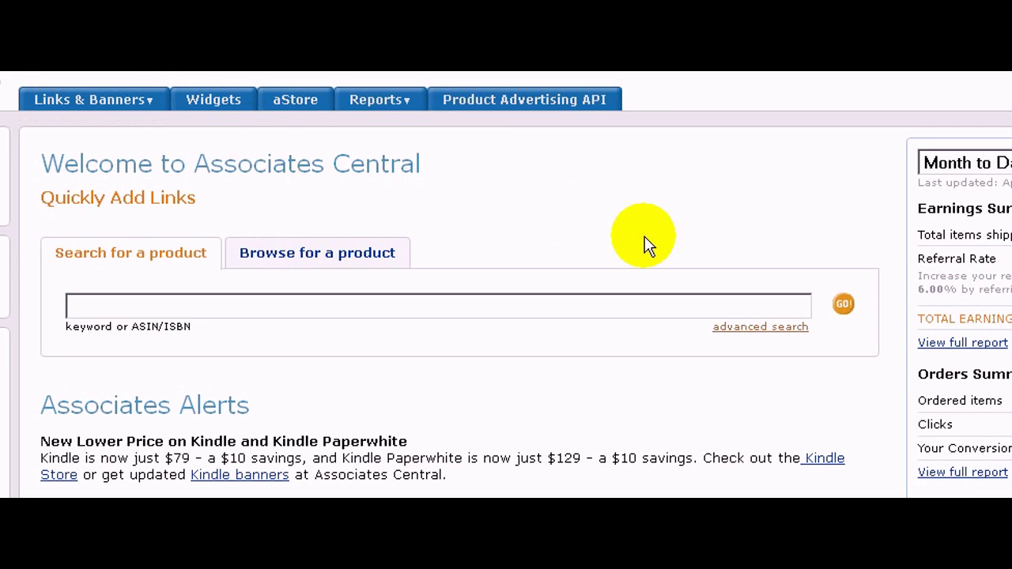
mouse_move(127, 101)
left_click(116, 196)
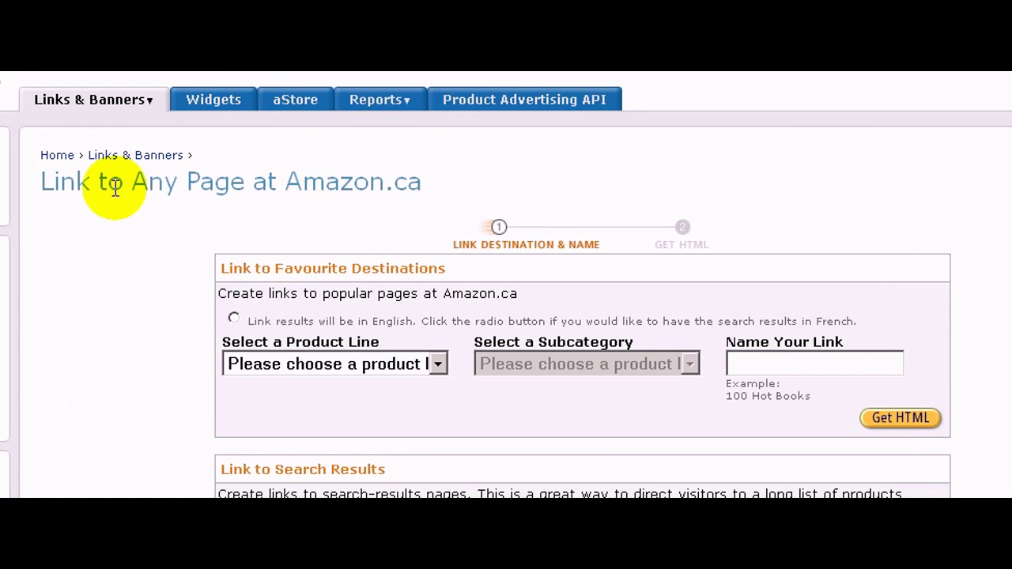
- Set the favourite-destination product line to Electronics, keeping General Bestsellers
scroll(506, 284, "down", 3)
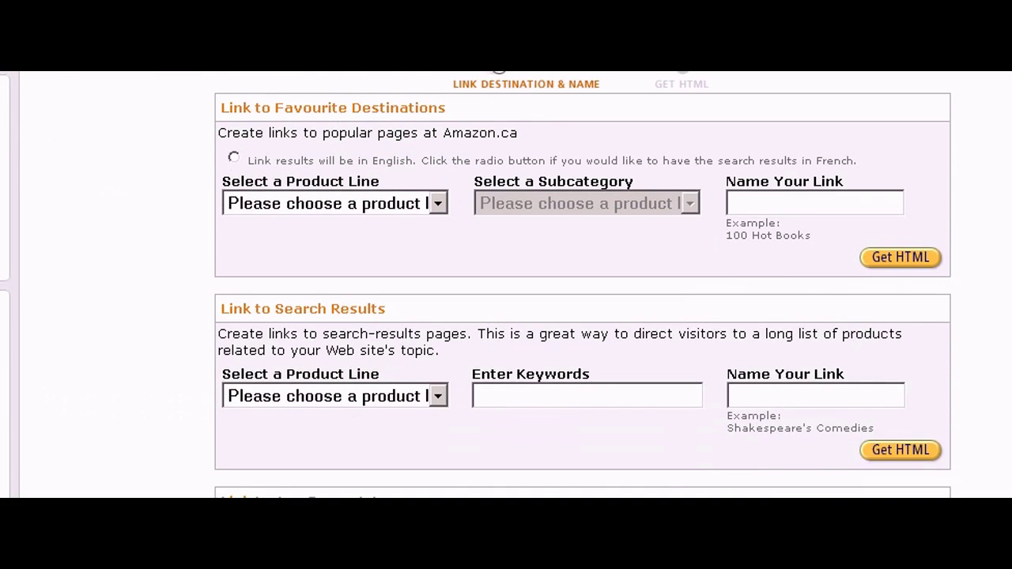
scroll(506, 284, "up", 1)
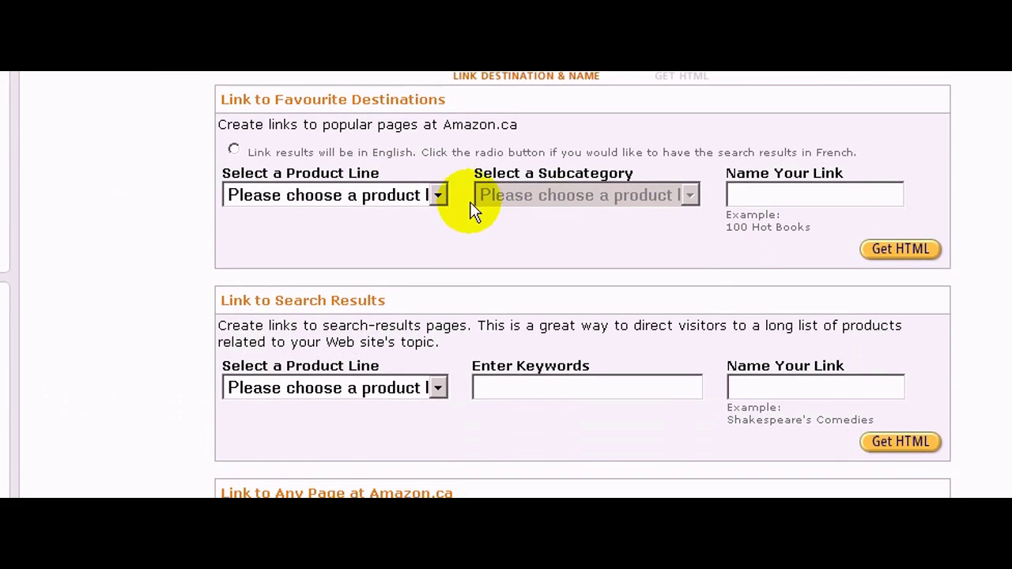
left_click(441, 196)
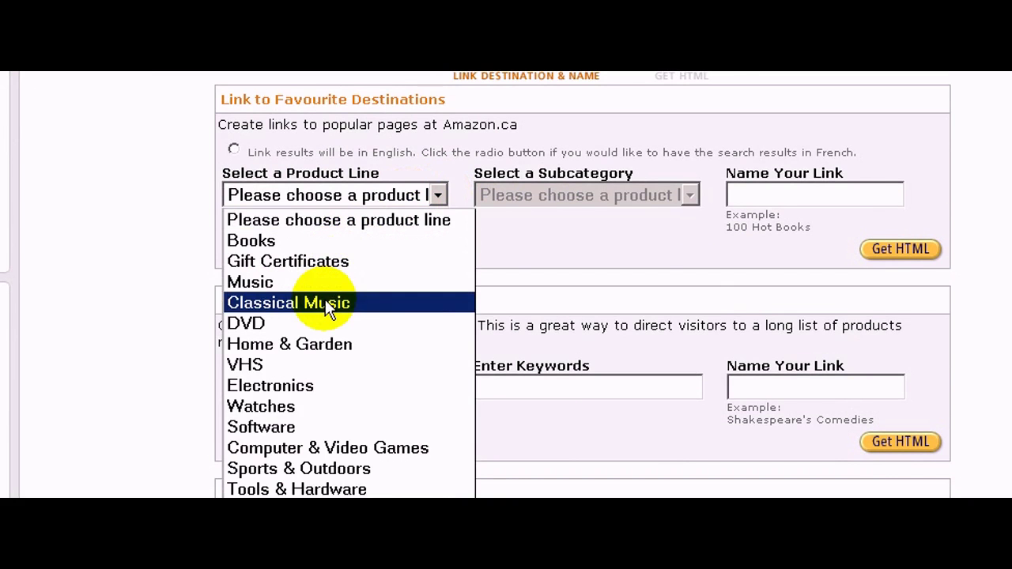
left_click(303, 387)
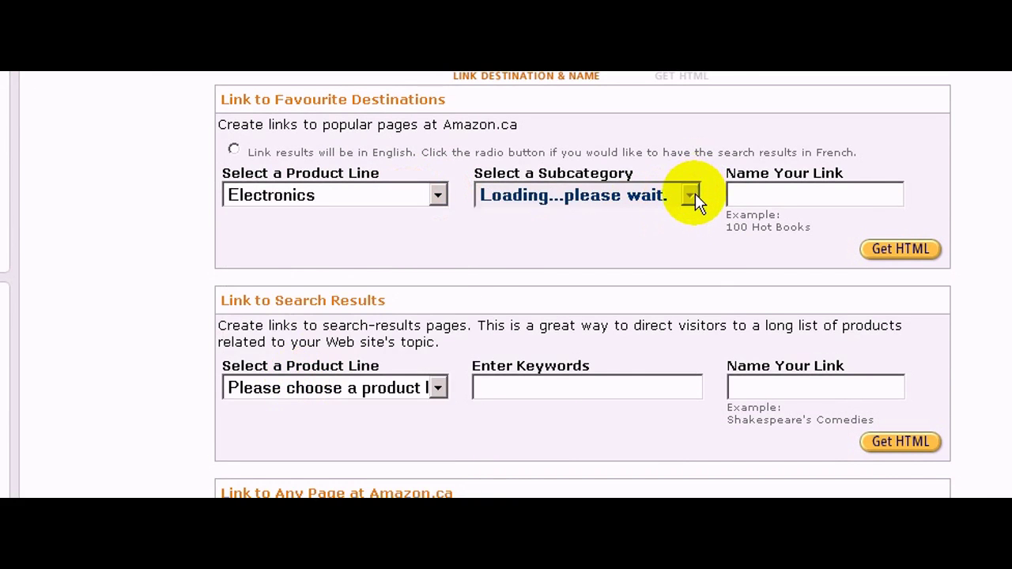
scroll(695, 199, "up", 2)
scroll(682, 208, "down", 2)
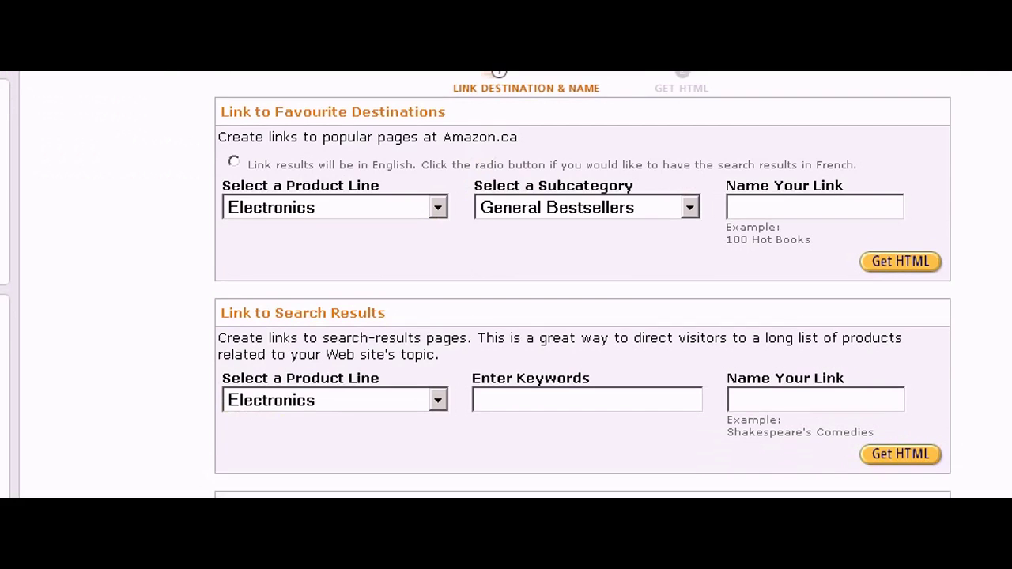
left_click(682, 208)
- Start naming the favourite-destination link and look over the other link tools
left_click(752, 206)
scroll(422, 216, "down", 1)
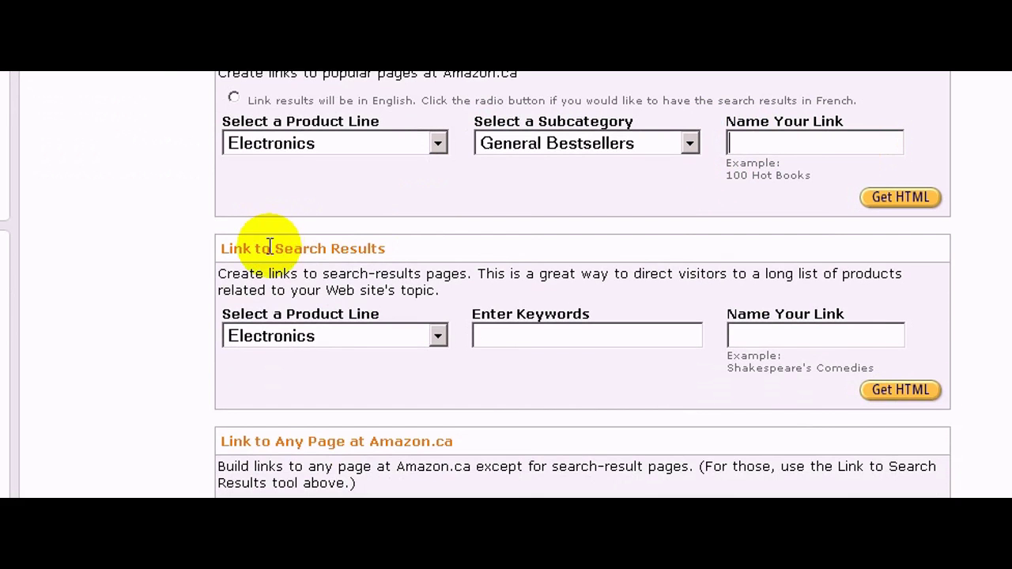
scroll(506, 284, "down", 3)
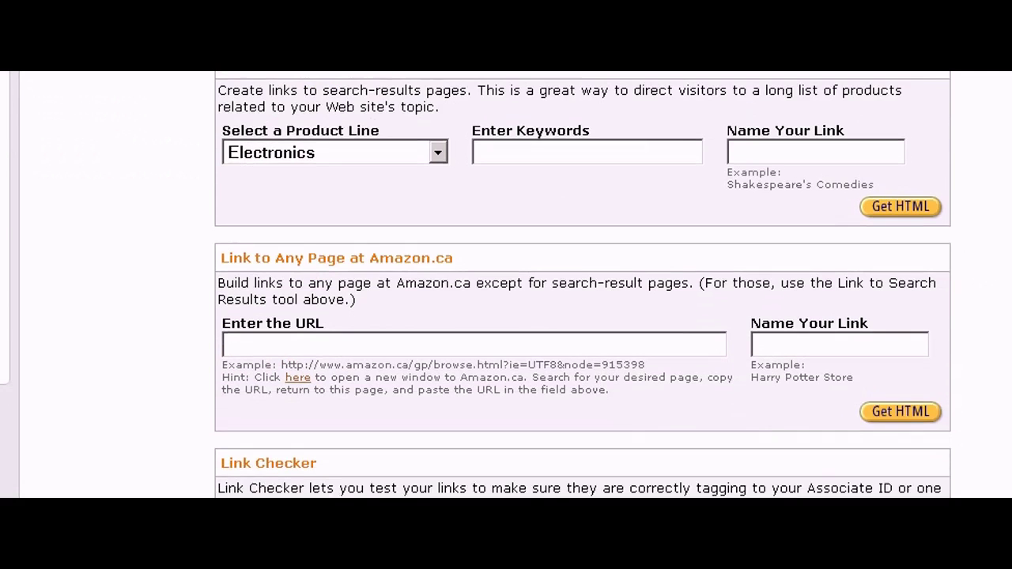
scroll(506, 285, "down", 1)
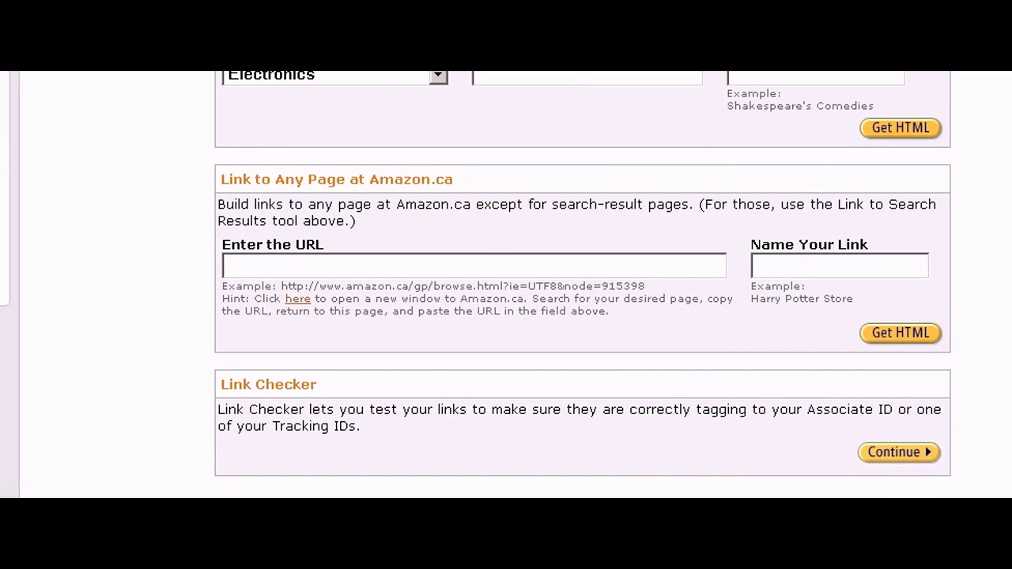
scroll(506, 285, "up", 6)
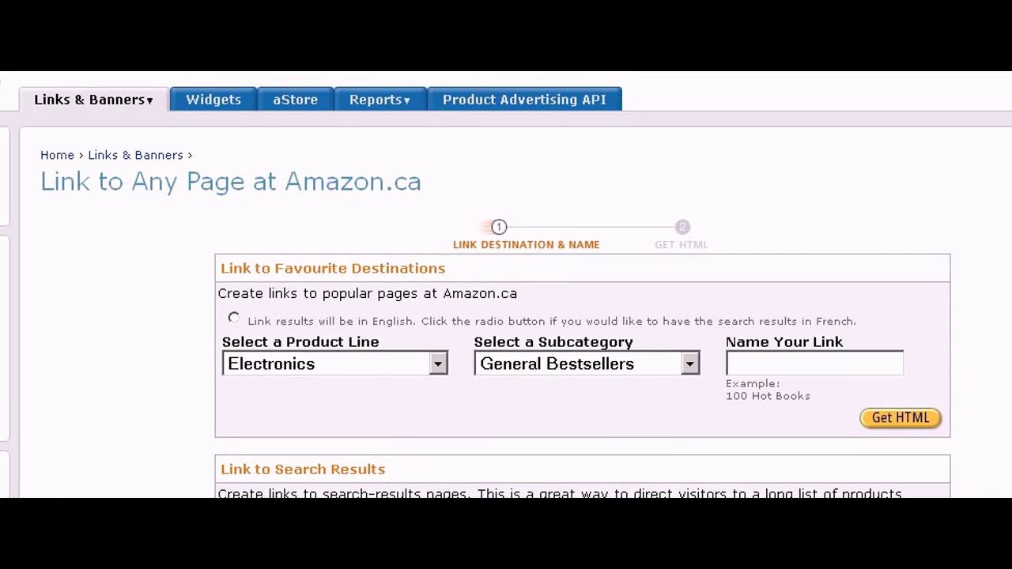
mouse_move(110, 96)
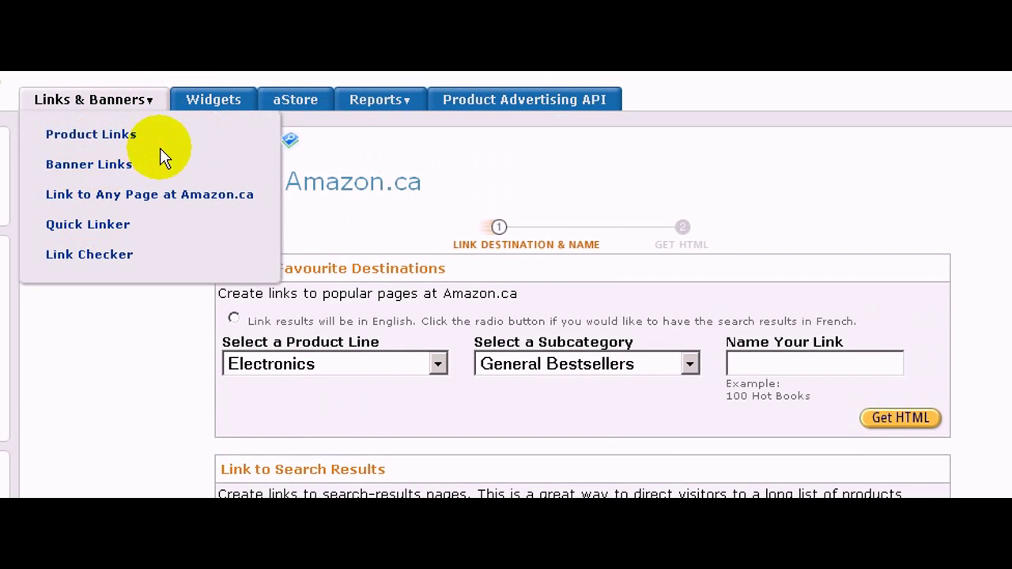
- Search Product Links in Electronics for 'ipad' and get the link for the iPad mini 16GB Wi-Fi
left_click(101, 142)
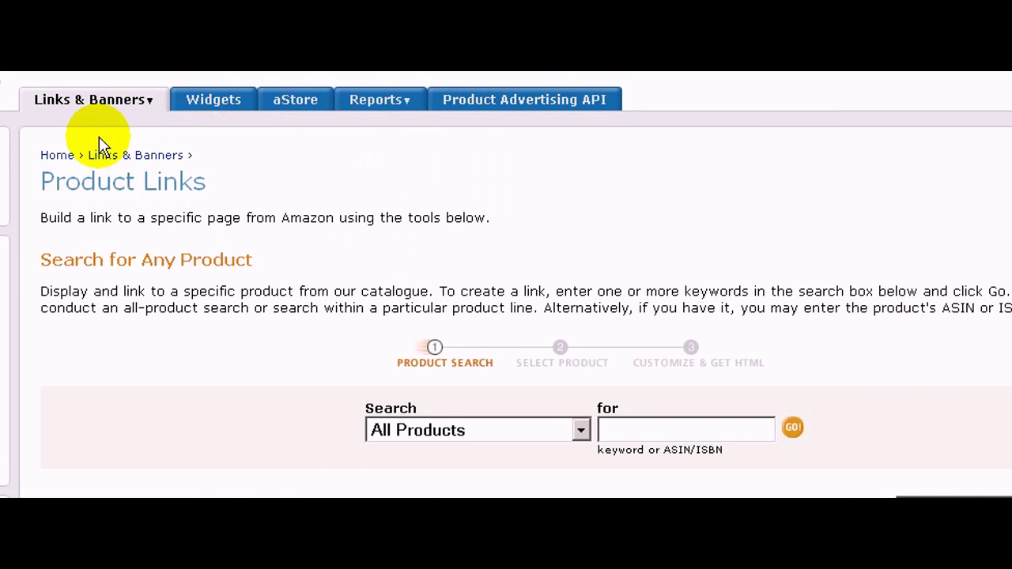
scroll(555, 314, "down", 4)
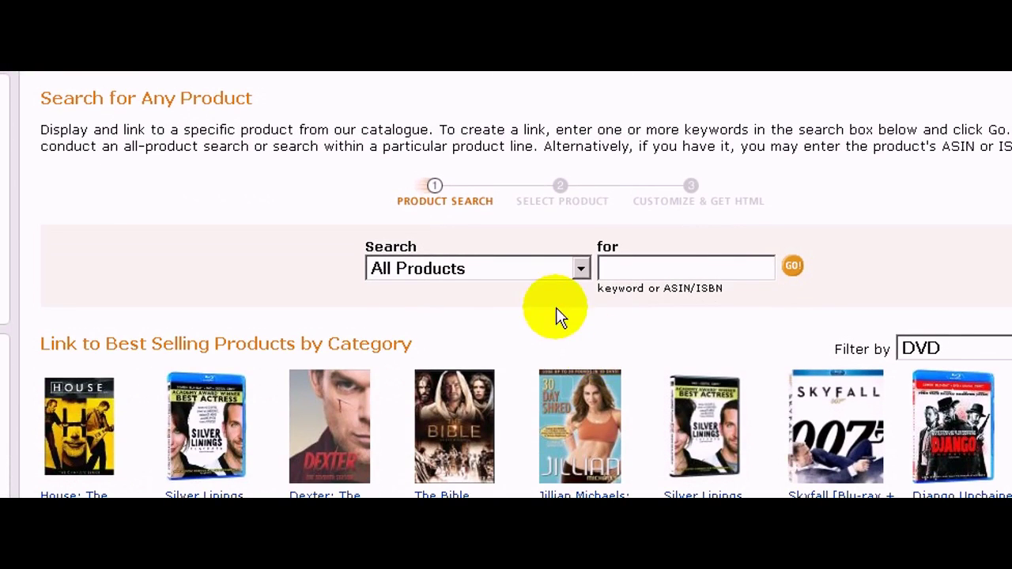
left_click(582, 268)
left_click(514, 142)
left_click(630, 271)
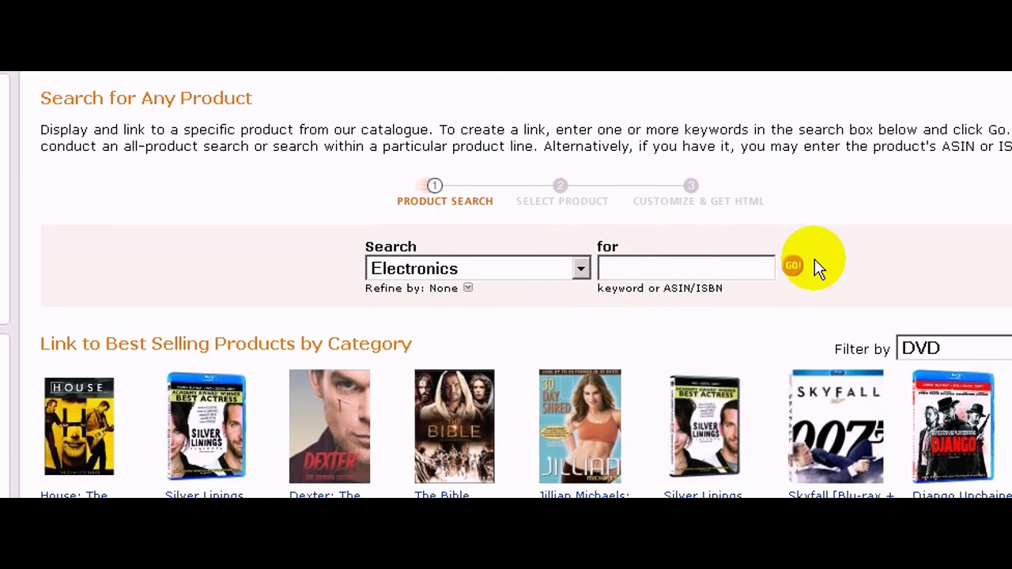
type("ipad")
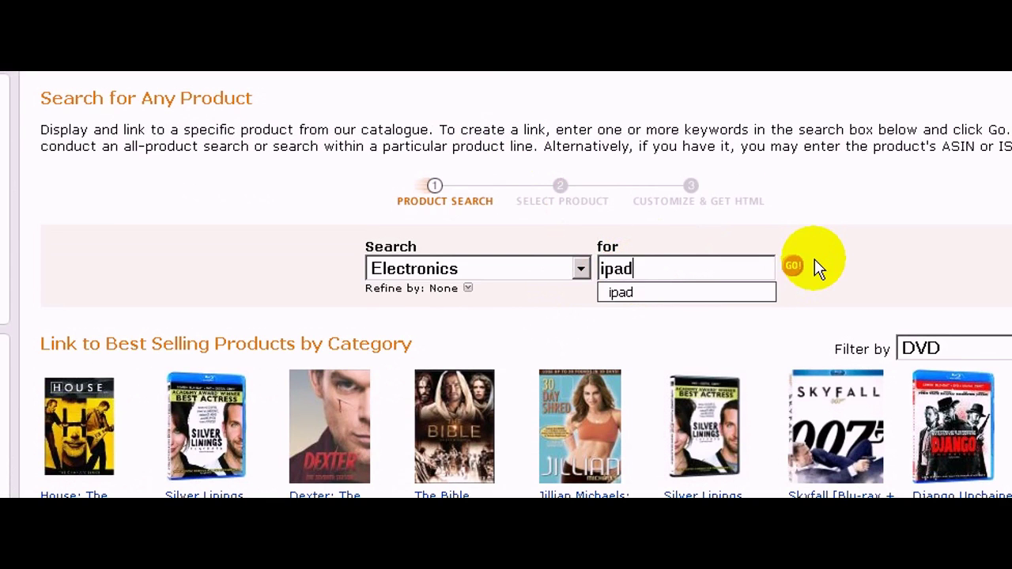
left_click(790, 266)
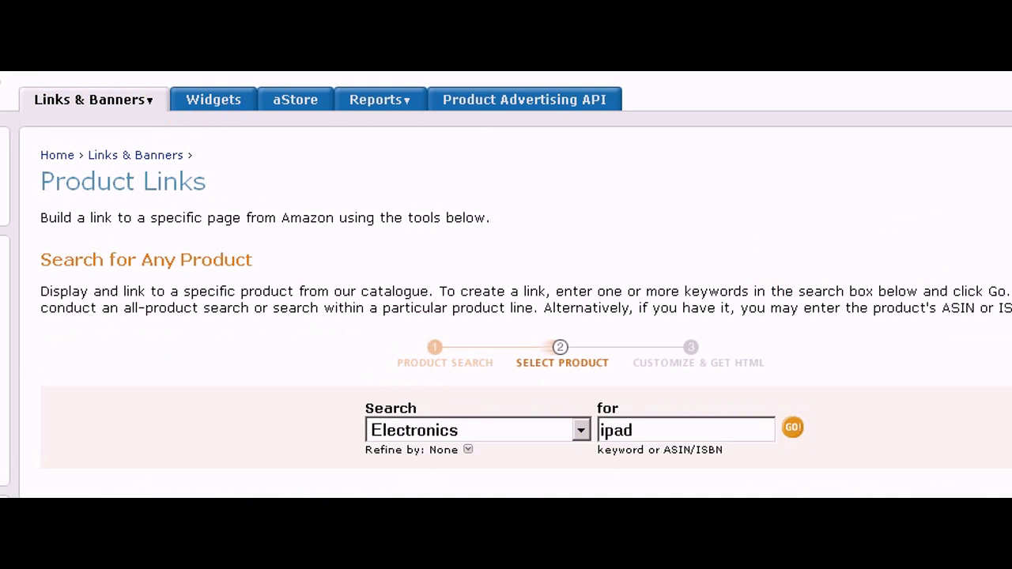
scroll(506, 316, "down", 3)
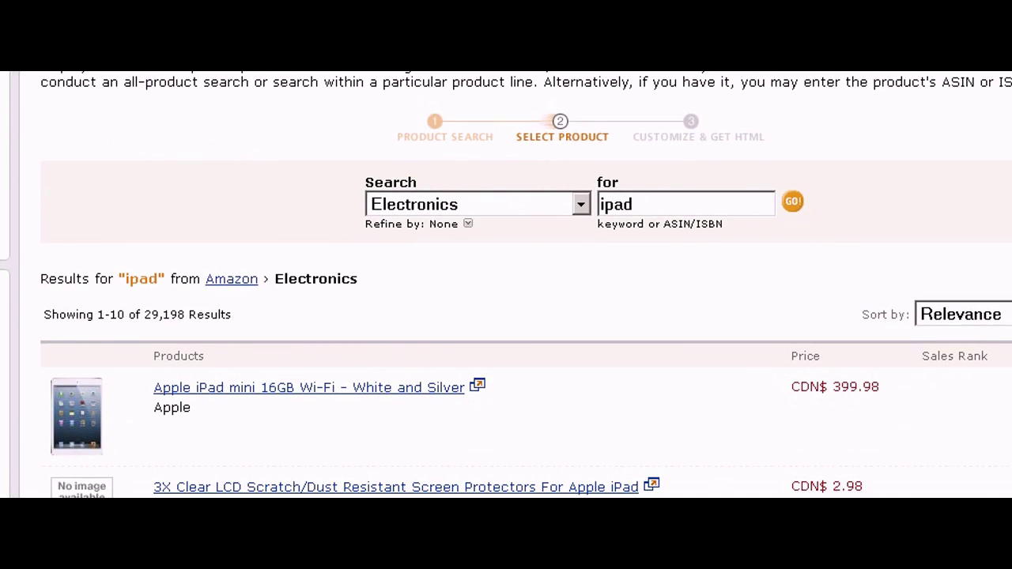
scroll(506, 316, "down", 2)
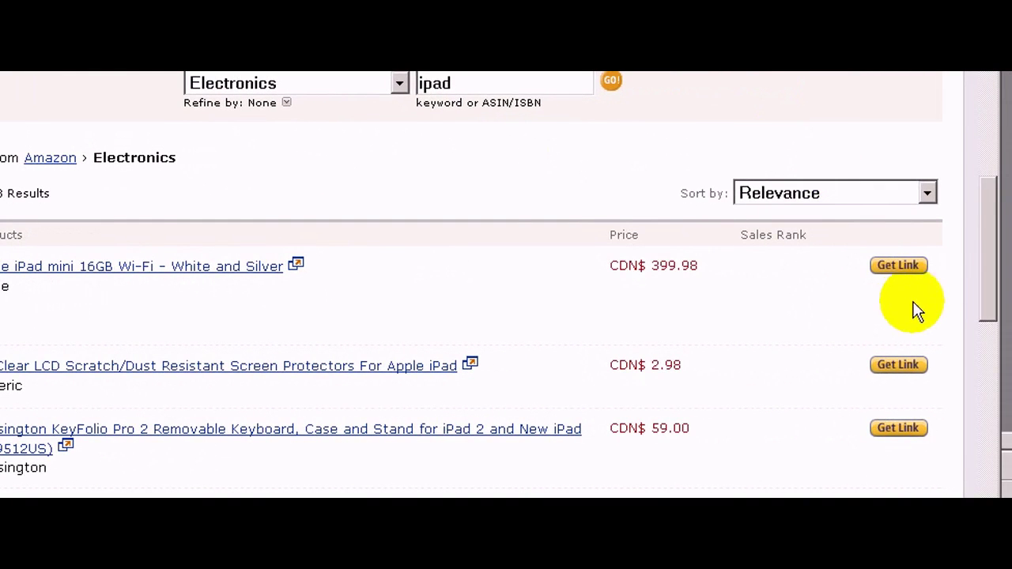
left_click(896, 275)
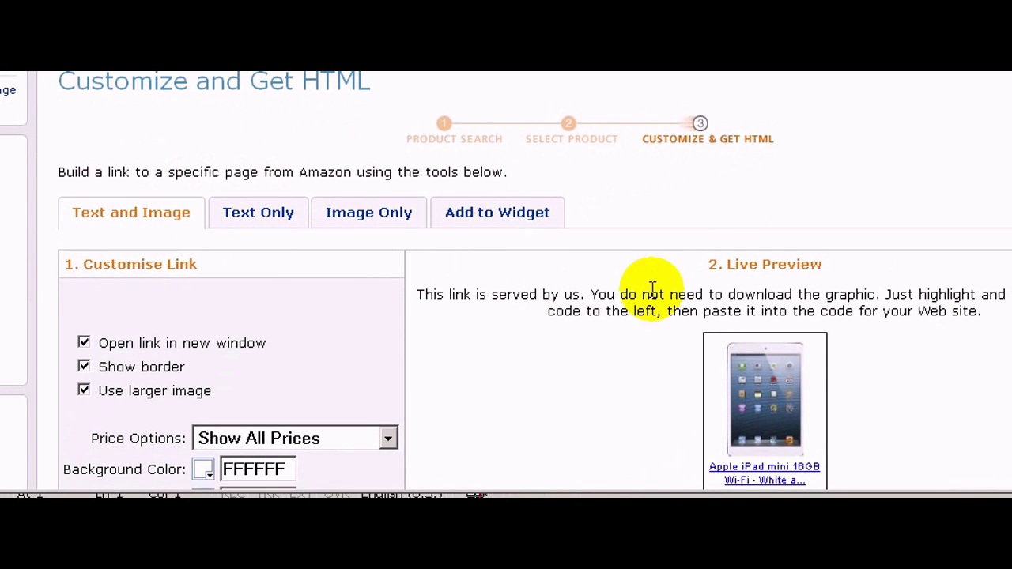
- Scroll through the iPad mini's Text and Image link options, live preview and HTML code box
scroll(506, 281, "down", 1)
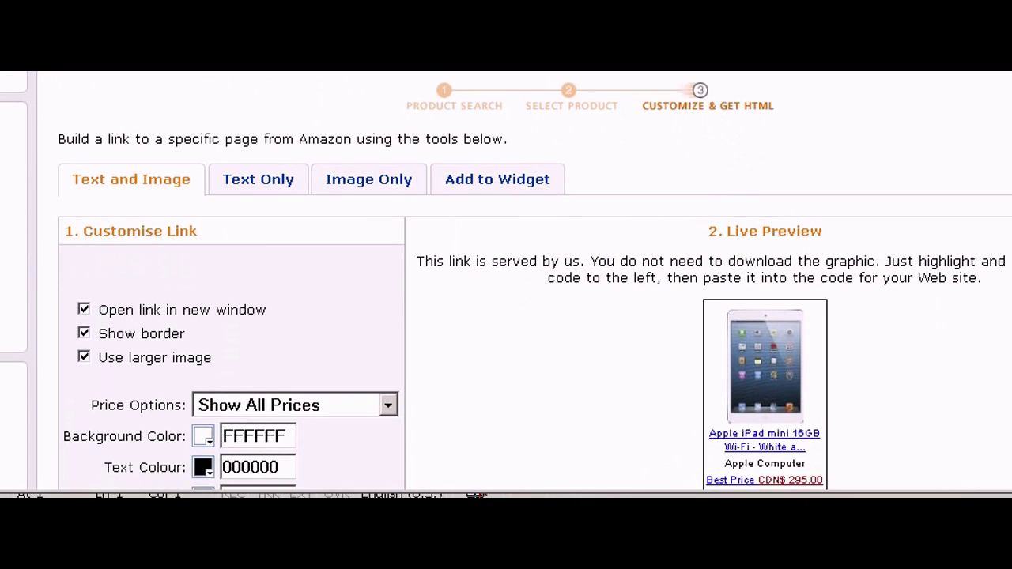
scroll(506, 281, "right", 1)
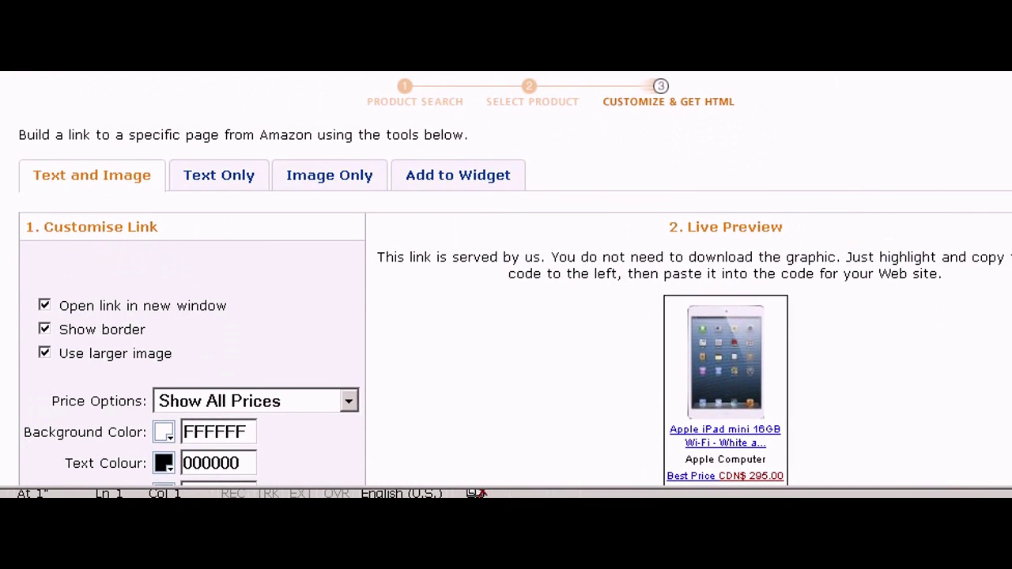
scroll(506, 279, "down", 3)
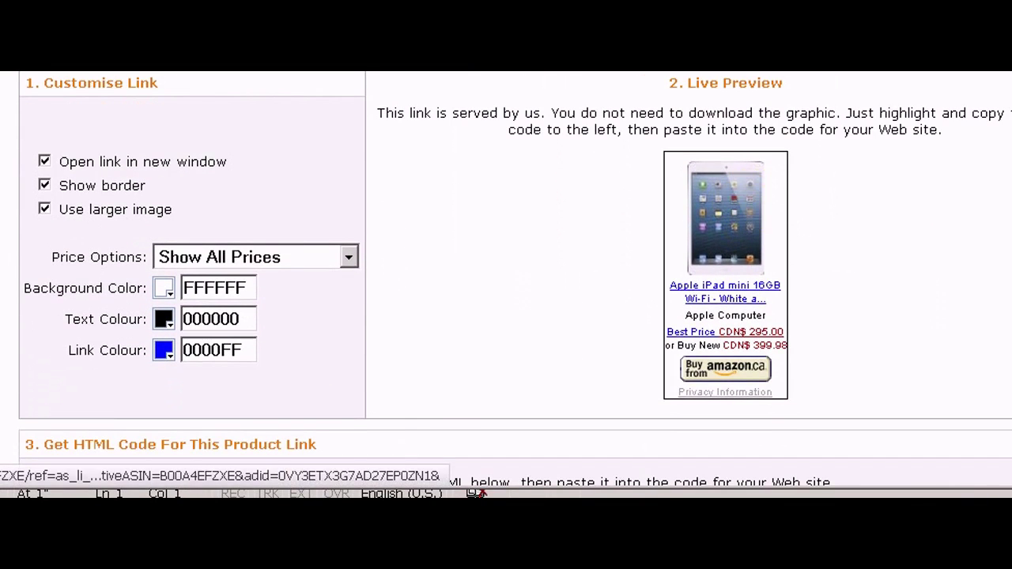
scroll(506, 279, "down", 7)
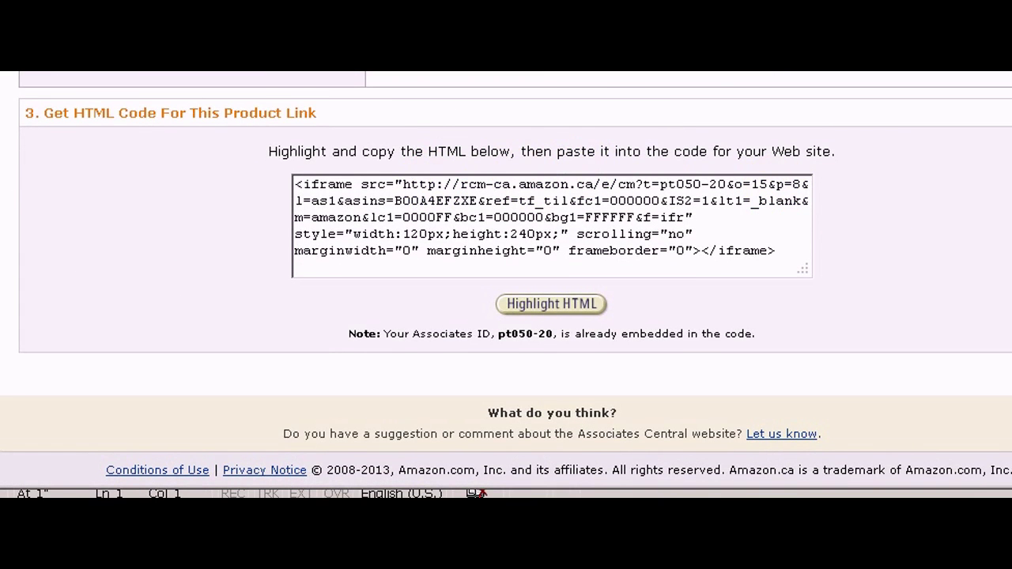
scroll(531, 197, "up", 1)
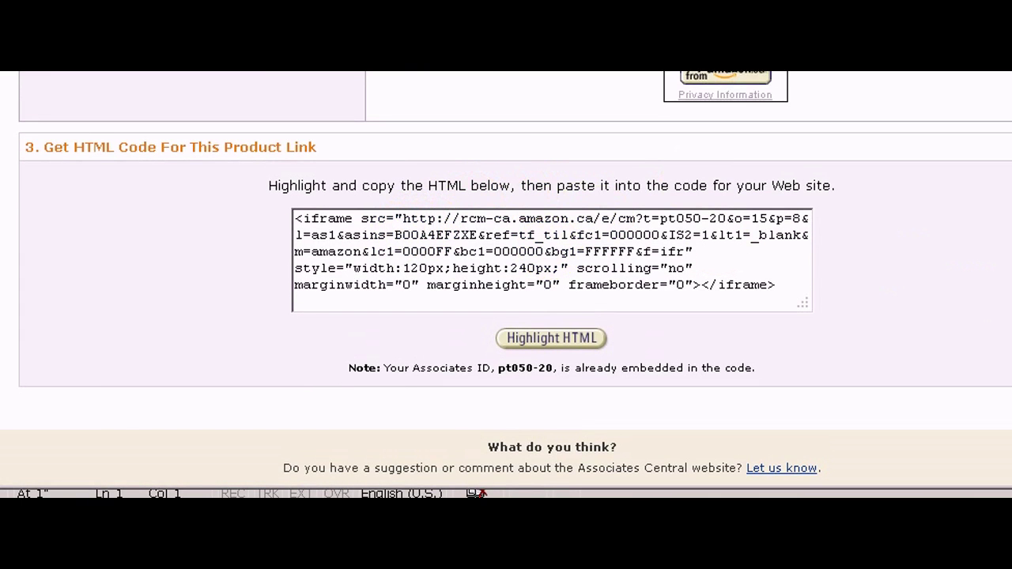
scroll(506, 277, "up", 5)
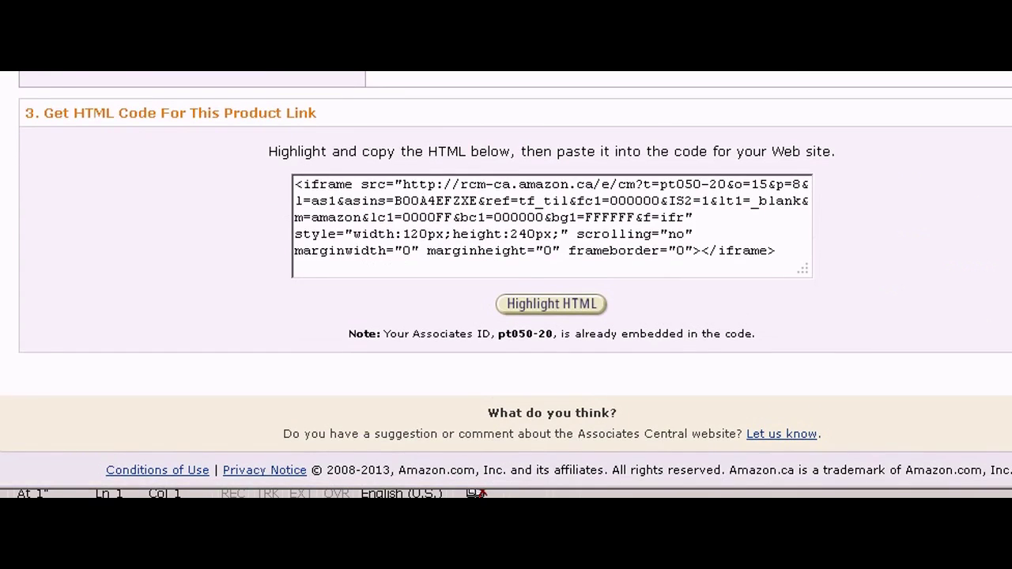
scroll(506, 276, "up", 3)
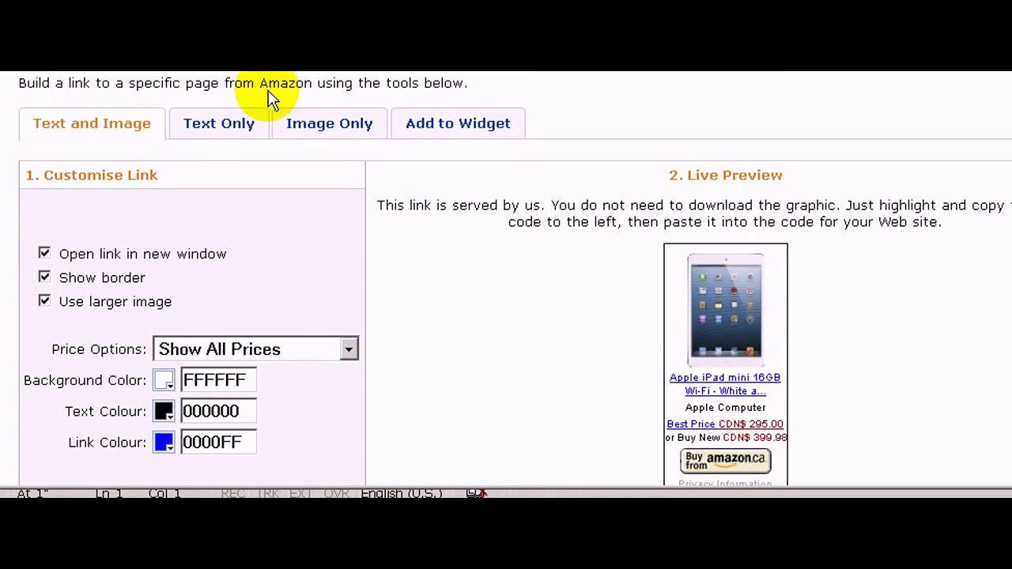
- Make the iPad mini link Text Only, after comparing Image Only, and view its HTML code
left_click(223, 130)
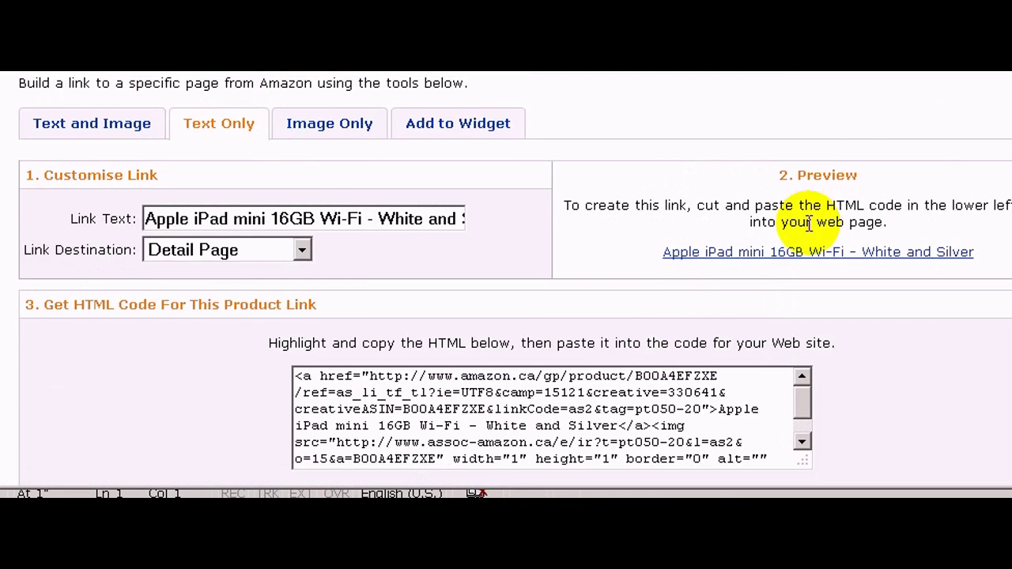
scroll(807, 225, "down", 1)
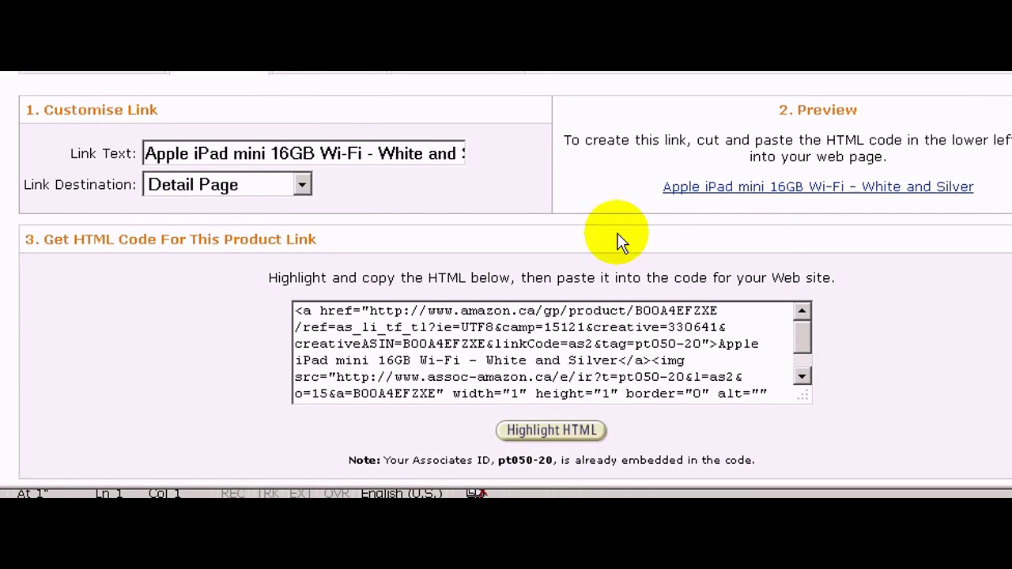
left_click(329, 68)
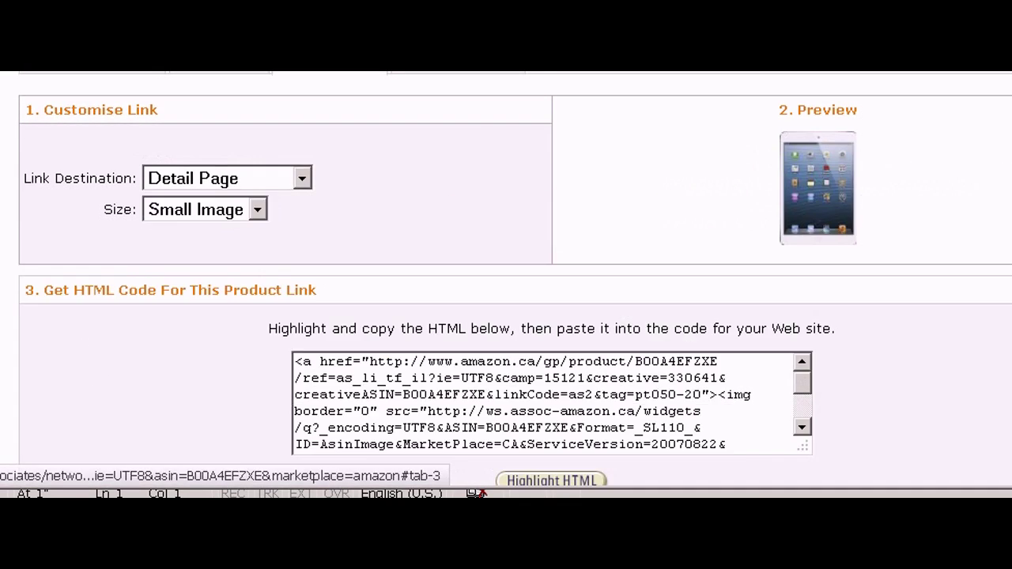
left_click(552, 68)
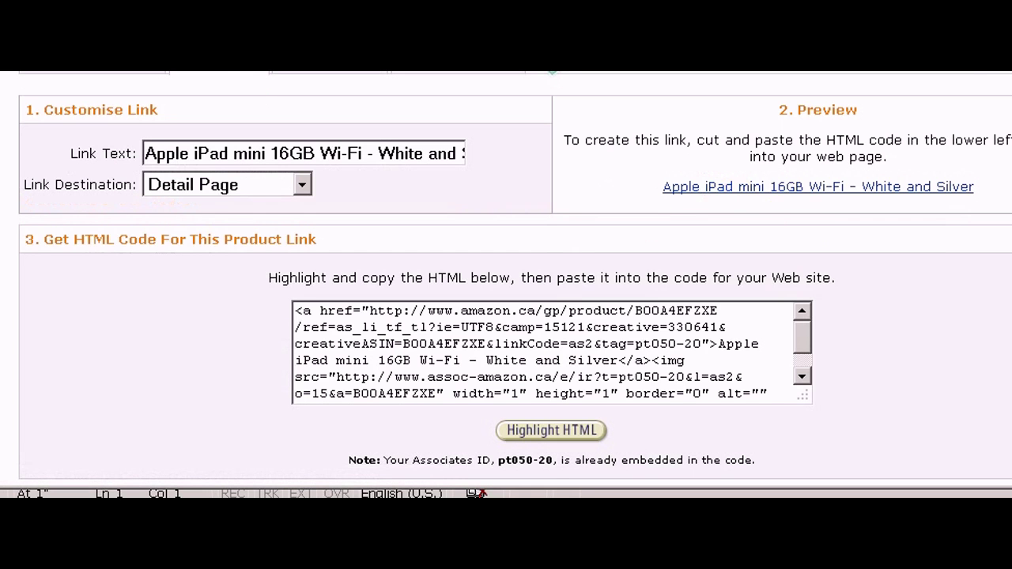
scroll(514, 277, "down", 3)
scroll(514, 277, "up", 4)
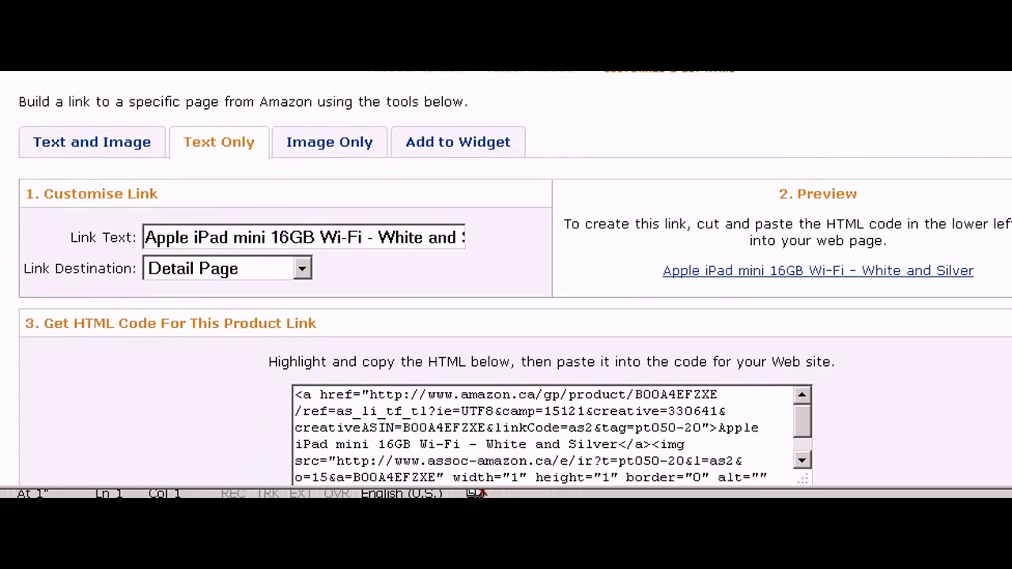
scroll(514, 277, "down", 3)
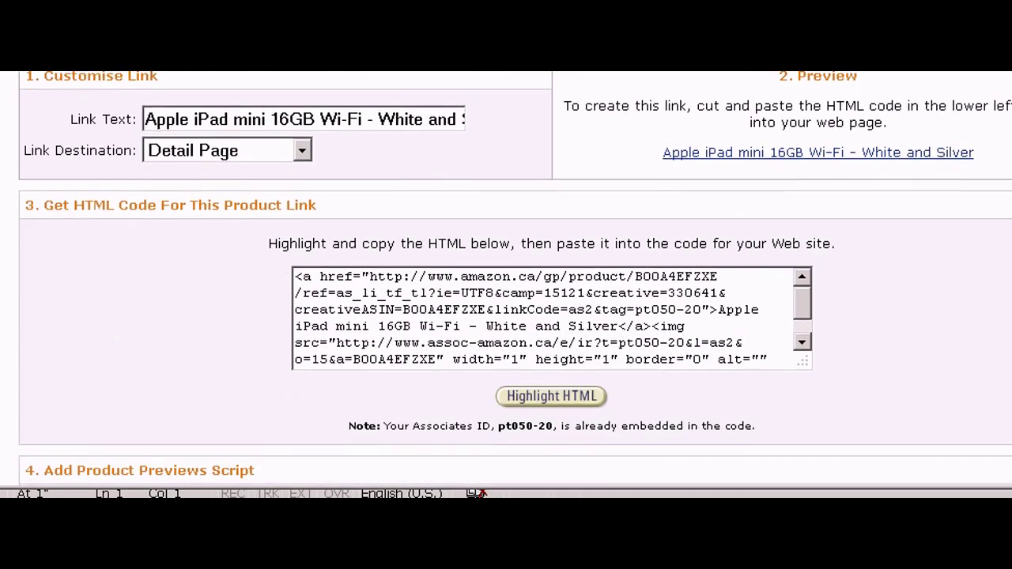